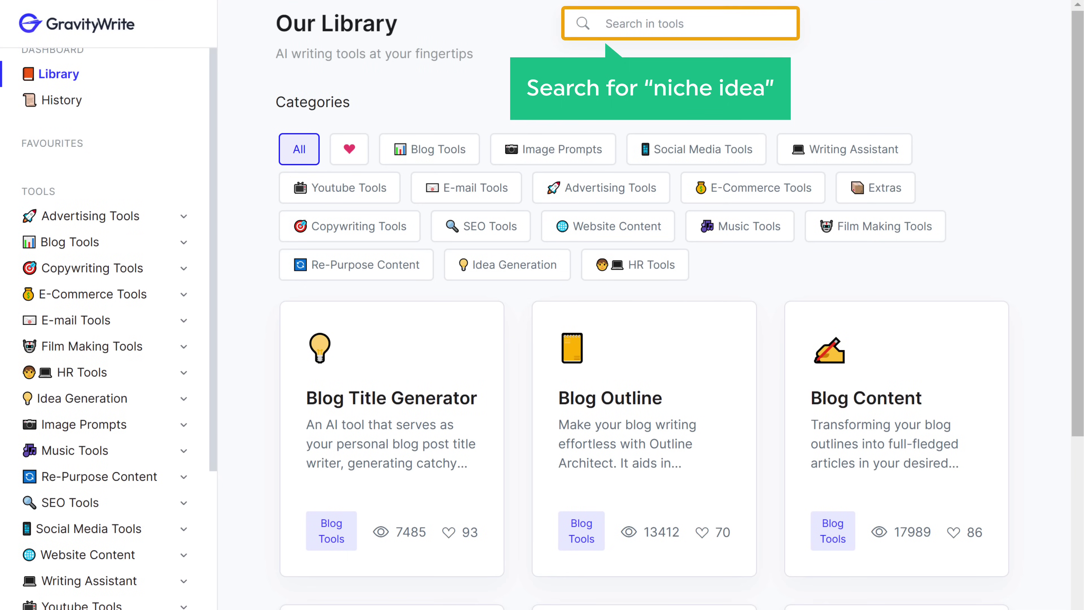
- Find the Niche Idea Generator by searching 'Niche Idea' and start creating content with it
click(690, 23)
text(Niche Idea)
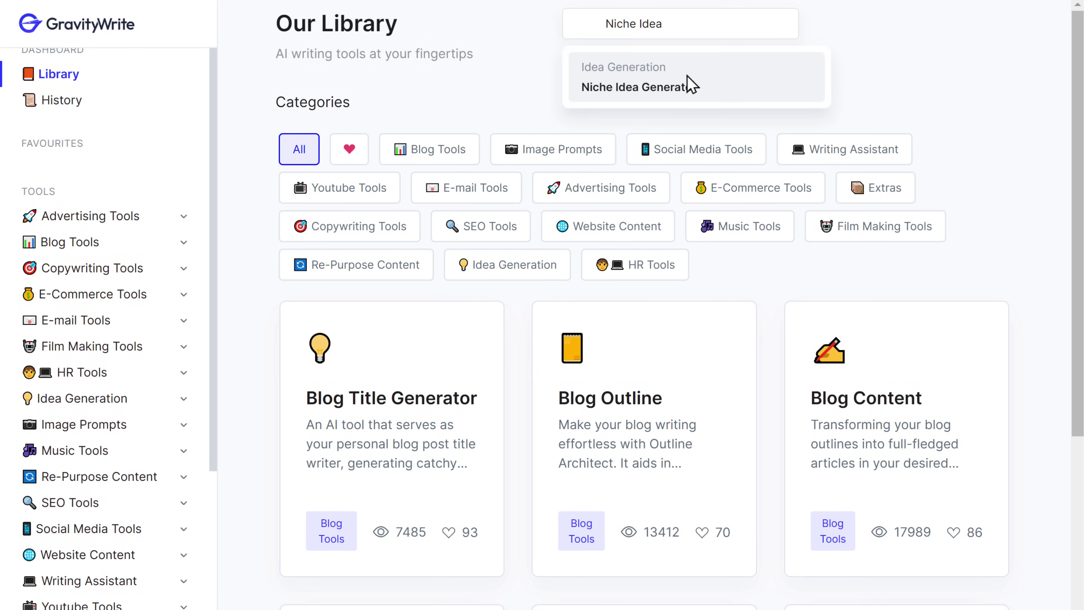
click(654, 88)
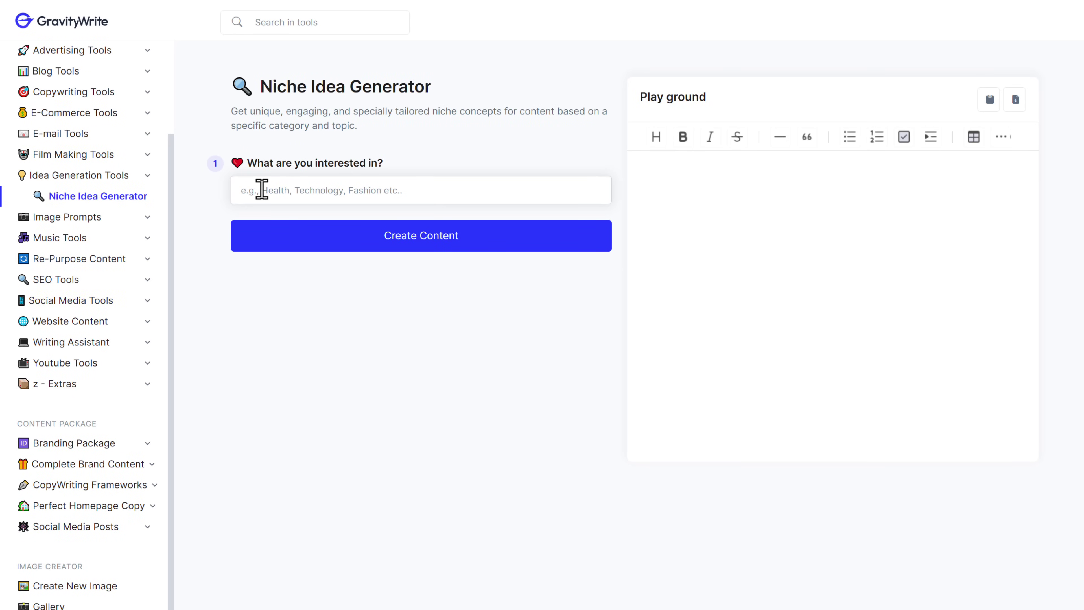
click(416, 248)
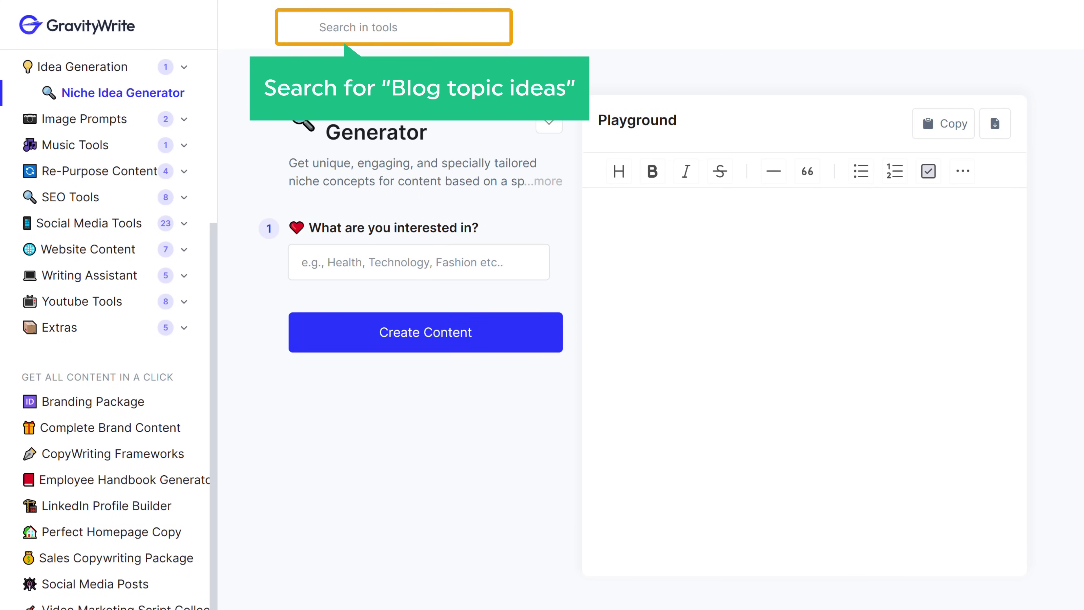
- Generate Blog Topic Ideas keywords for the niche 'Healthy aging'
text(Blog Topic Ideas)
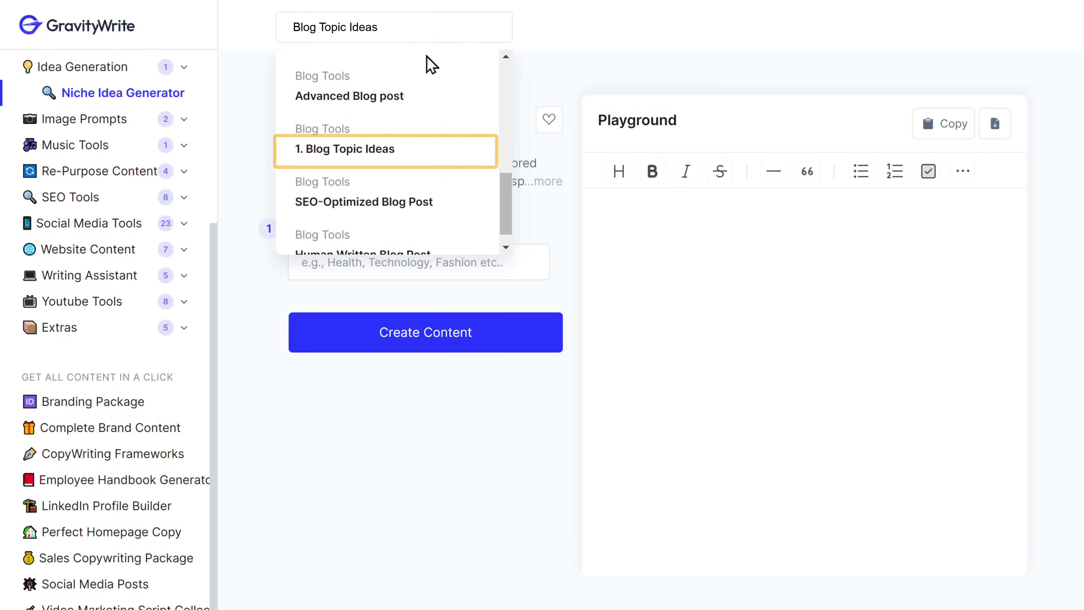
click(340, 157)
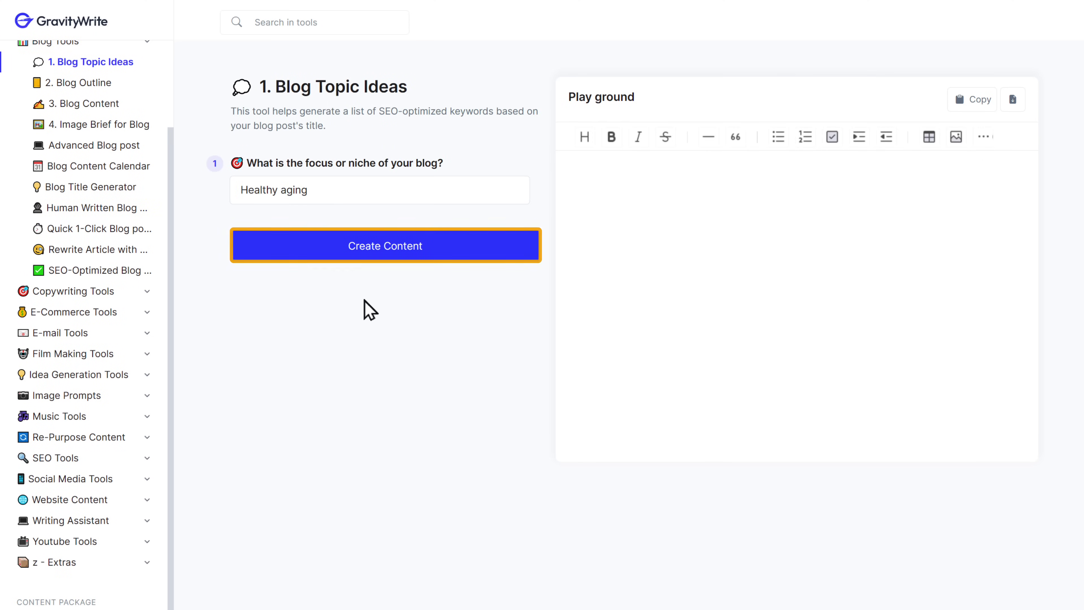
click(383, 251)
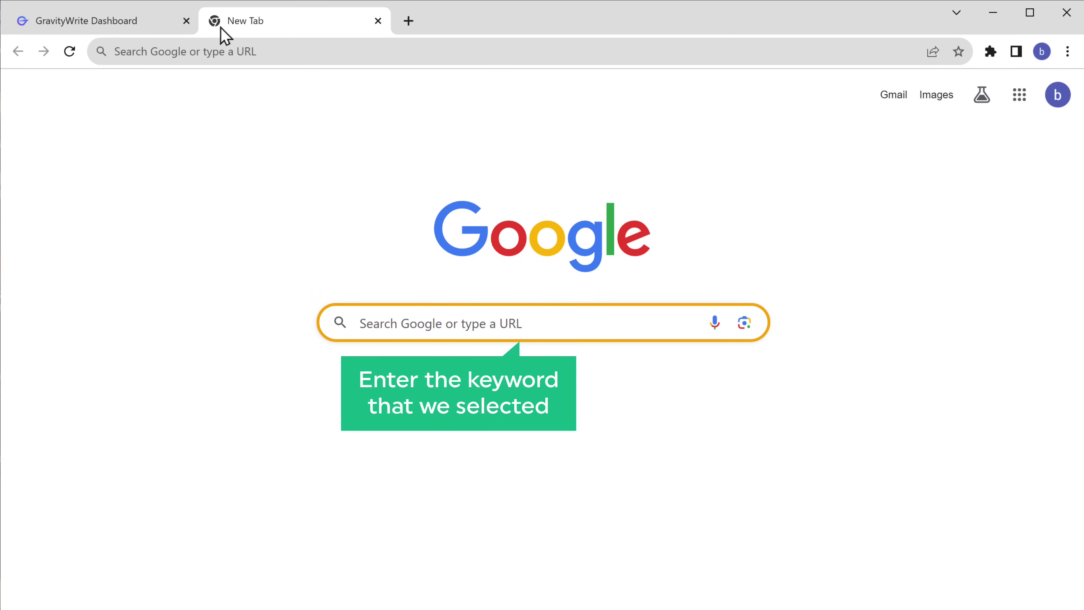
- Search Google for 'Healthy habits for seniors' and scan the results in full screen
text(Healthy habits for se)
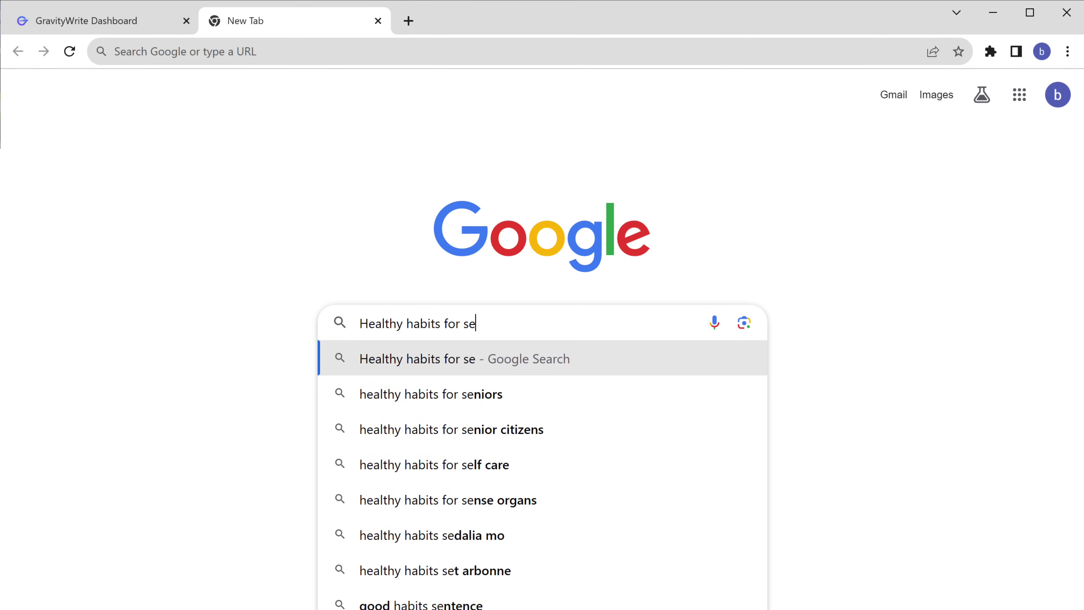
text(niors)
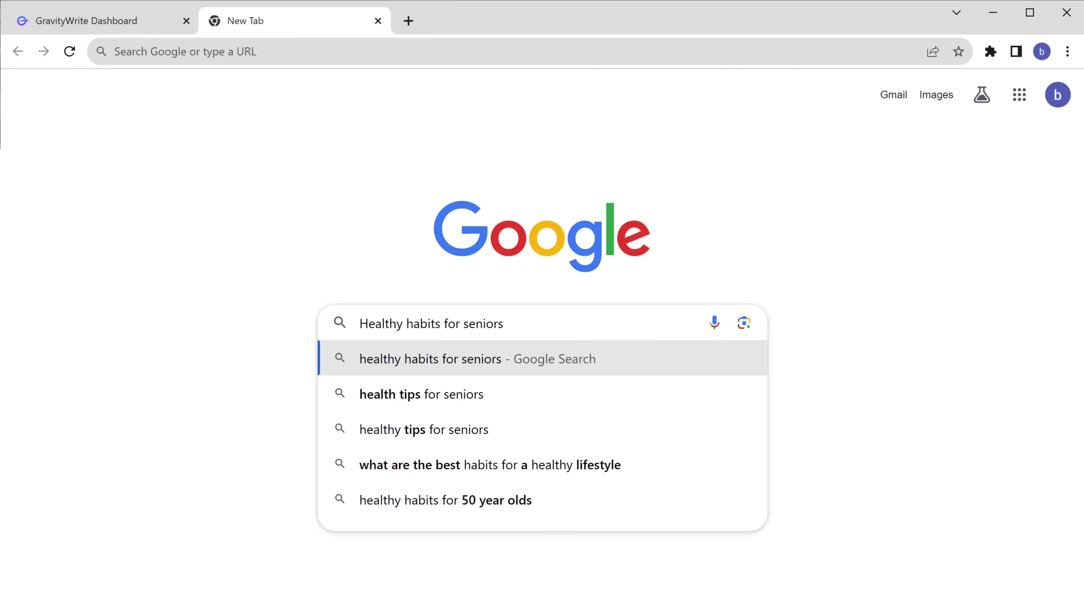
key(Return)
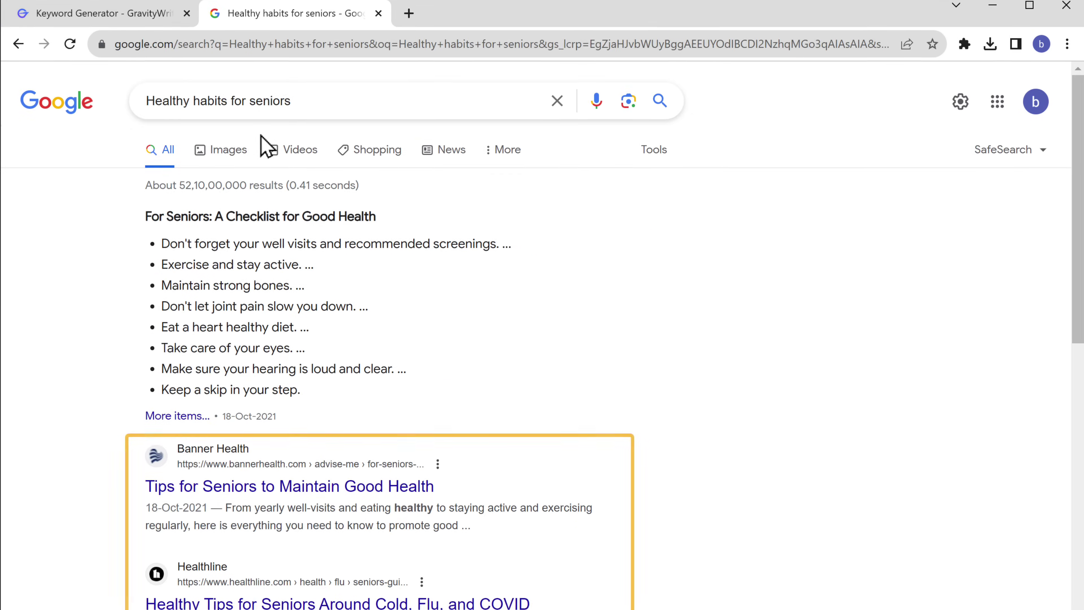
key(F11)
scroll(261, 149, down, 12)
scroll(384, 305, down, 10)
scroll(384, 305, up, 10)
scroll(265, 299, up, 12)
key(F11)
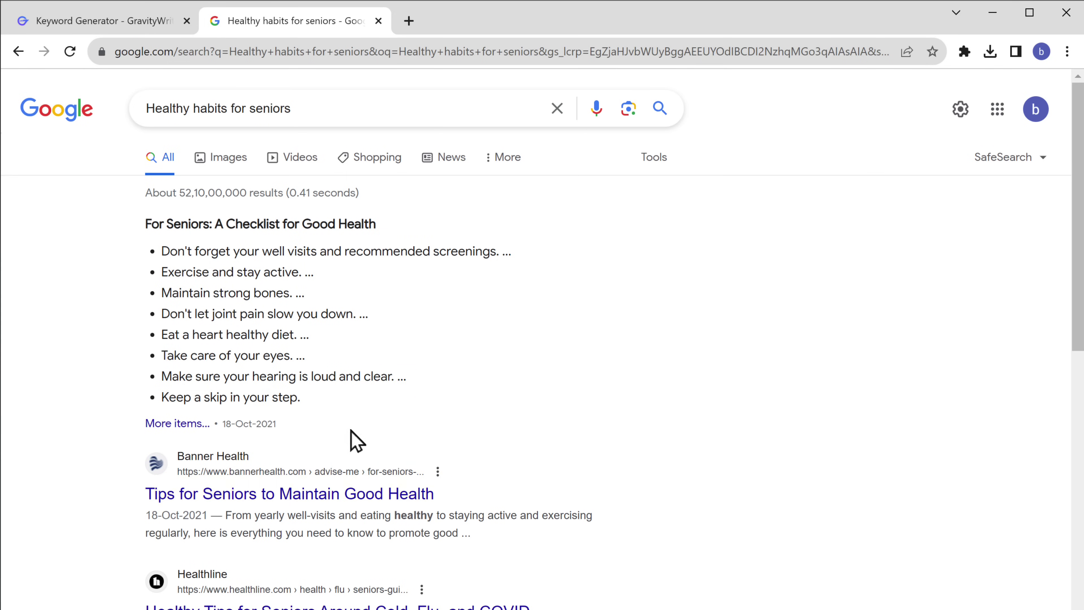
- Replace the search query with the top result title 'Tips for Seniors to Maintain Good Health'
drag(442, 494, 143, 494)
key(ctrl+c)
right_click(373, 494)
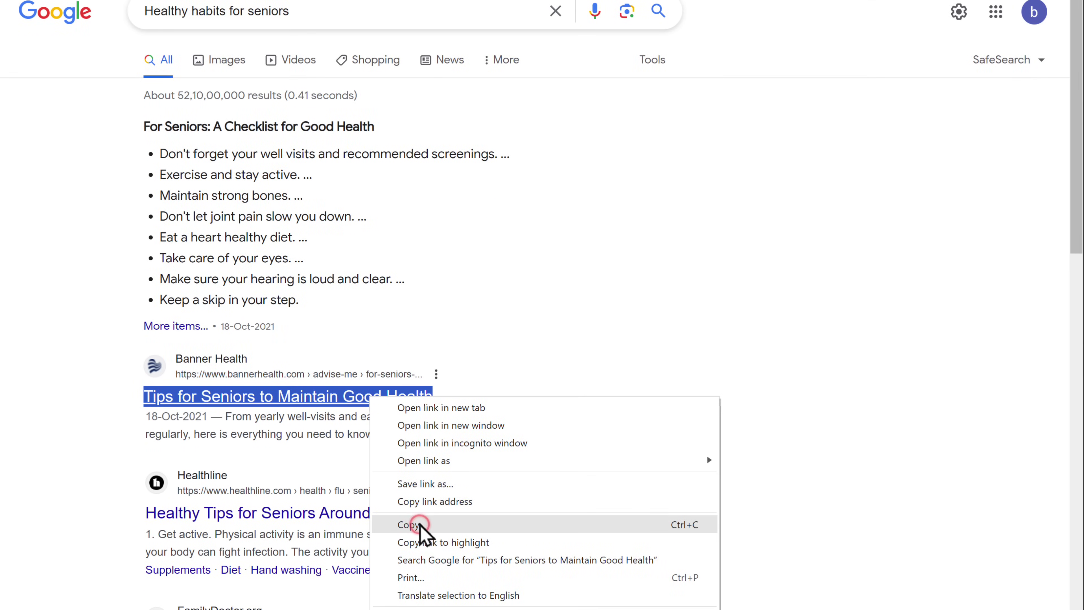
click(419, 525)
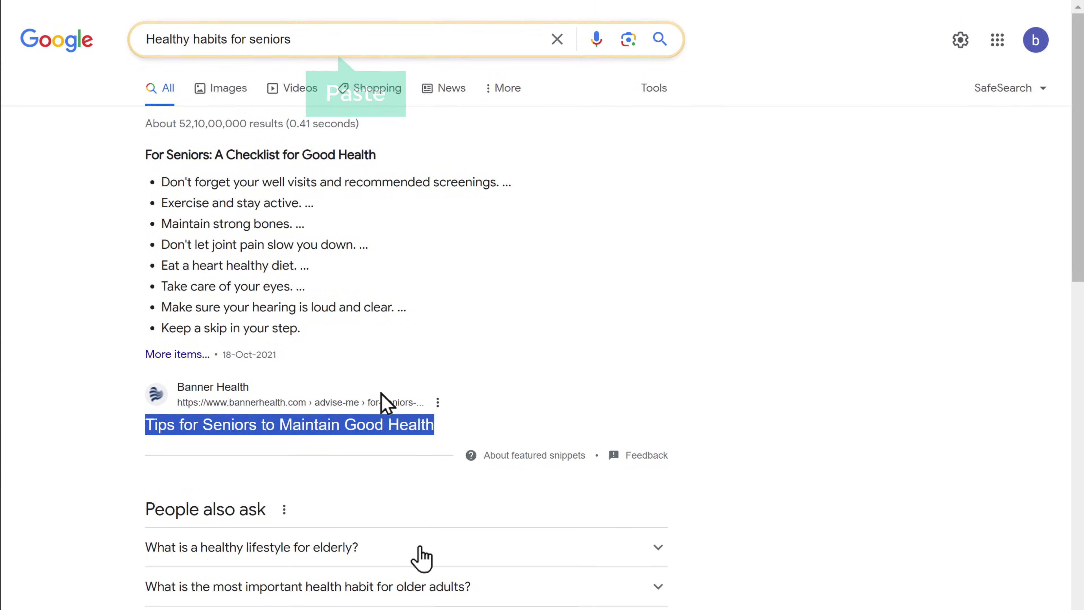
drag(146, 39, 290, 39)
right_click(282, 41)
click(315, 108)
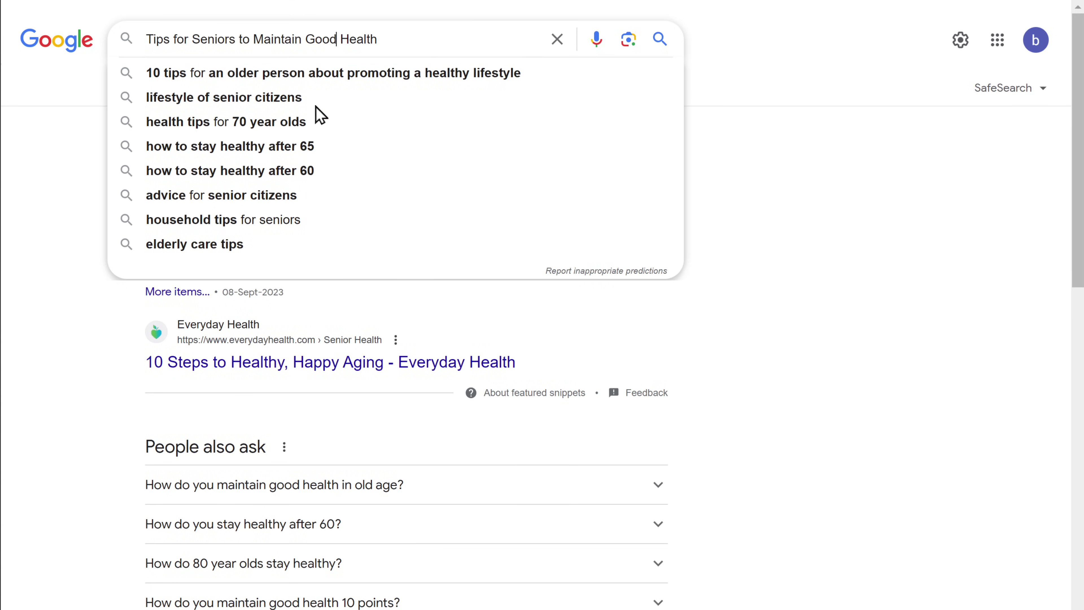
click(580, 271)
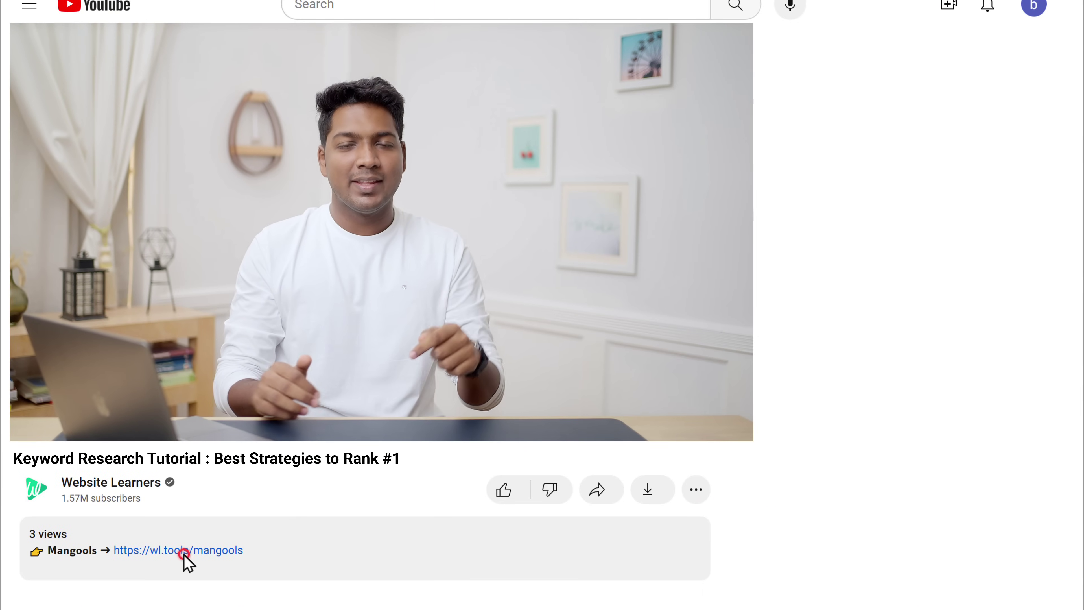
- Sign up for a free Mangools account and launch the KWFinder app from SEO Tools
click(209, 554)
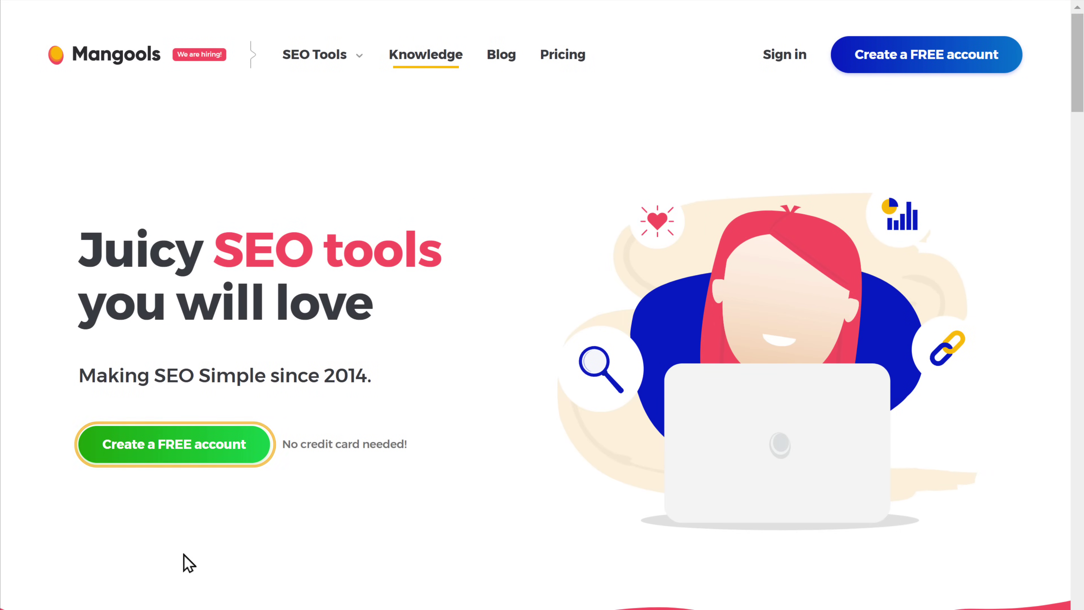
click(170, 455)
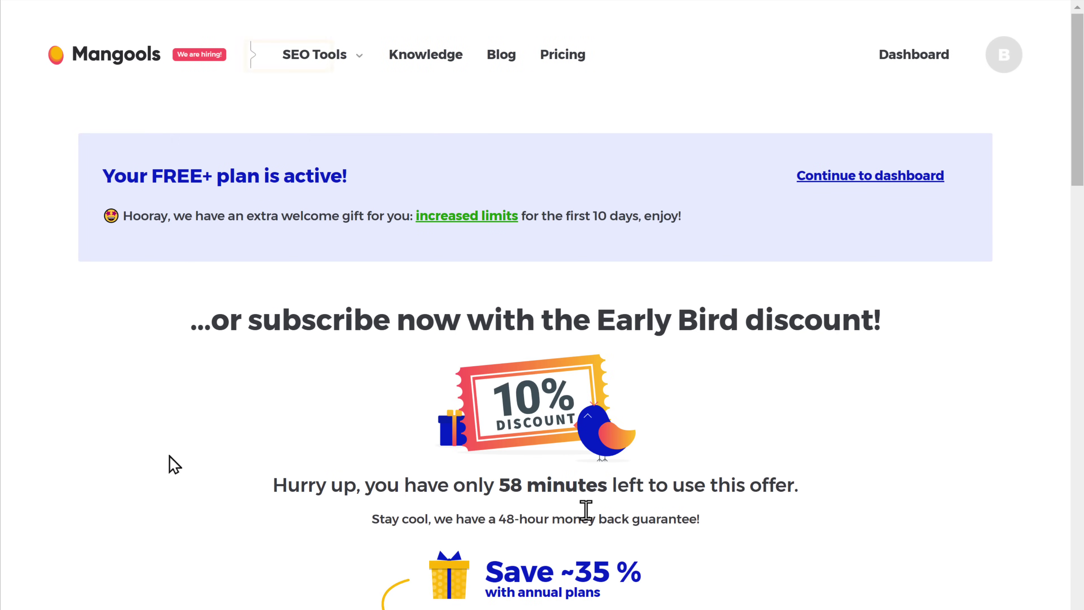
click(308, 60)
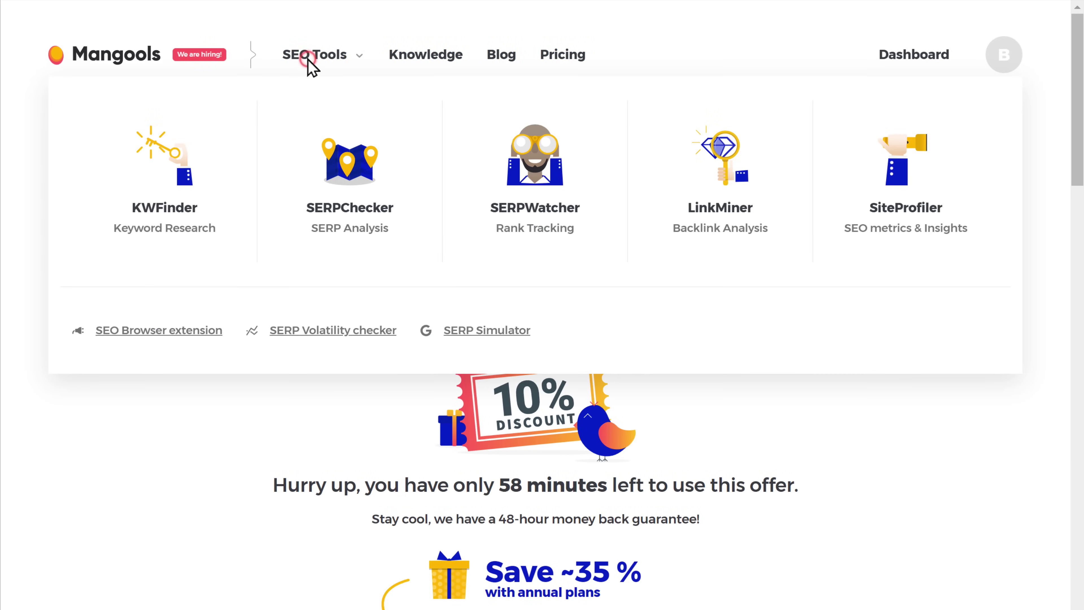
click(213, 171)
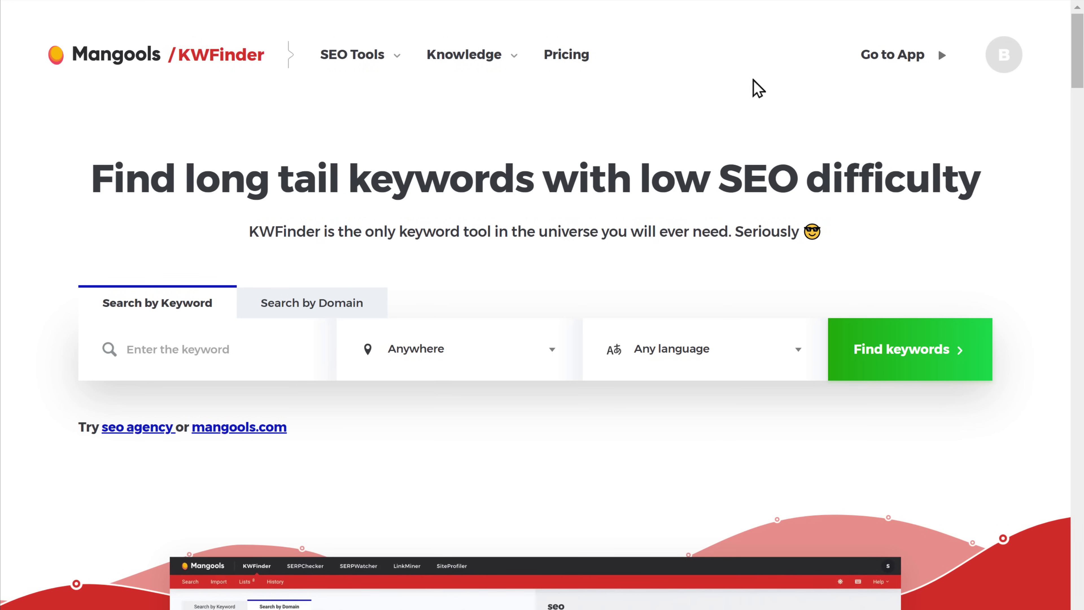
click(910, 56)
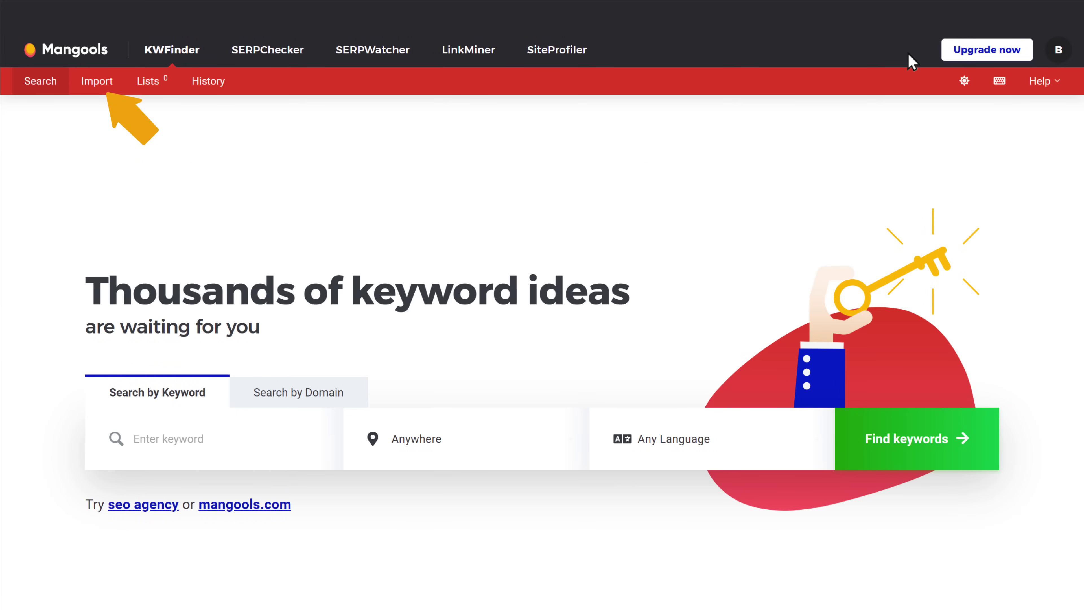
- Import the eight copied senior-health keywords into KWFinder and process them
click(103, 84)
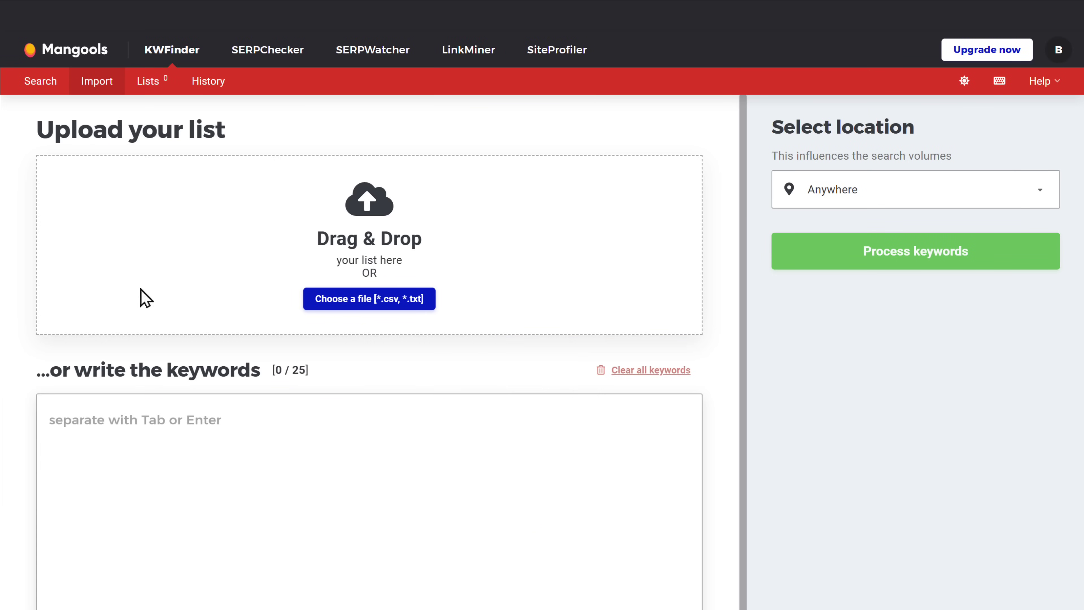
right_click(180, 454)
click(214, 536)
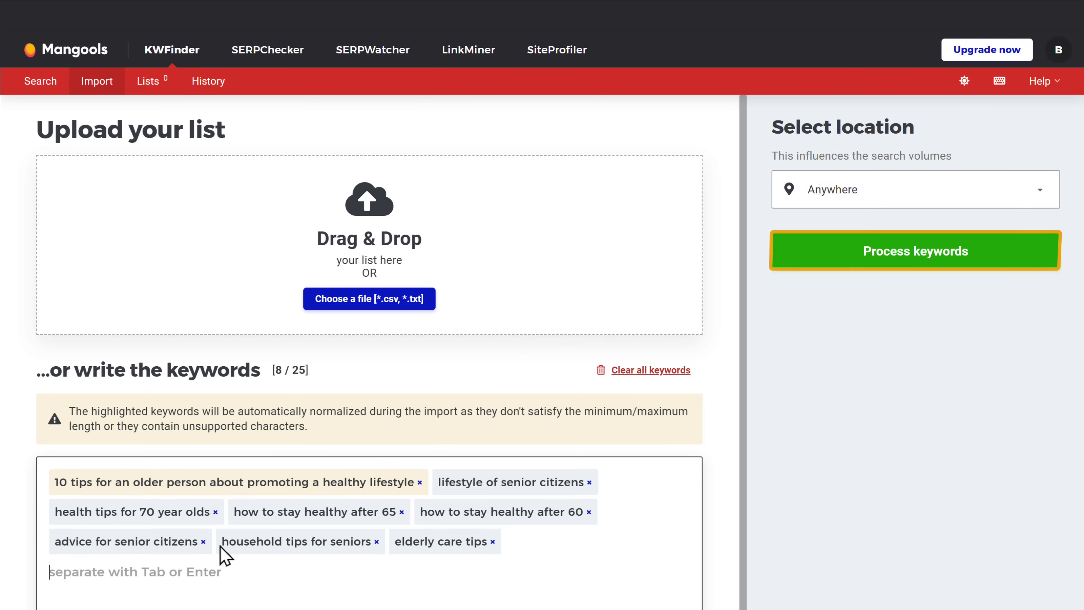
click(856, 269)
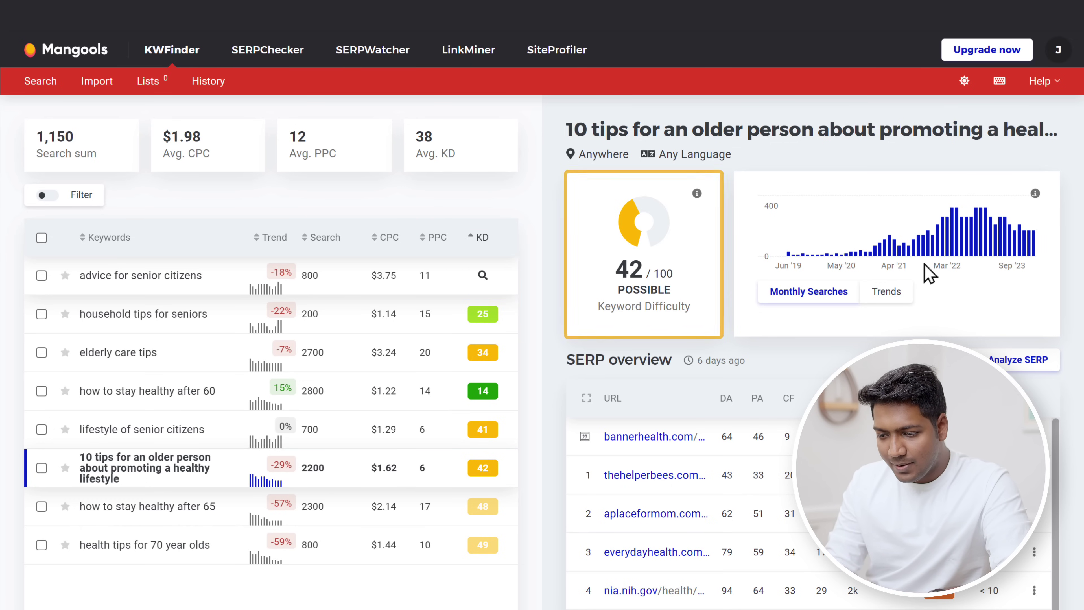
- Review the keyword difficulty scale, then sort by KD so 'how to stay healthy after 60' (KD 14) leads
click(690, 260)
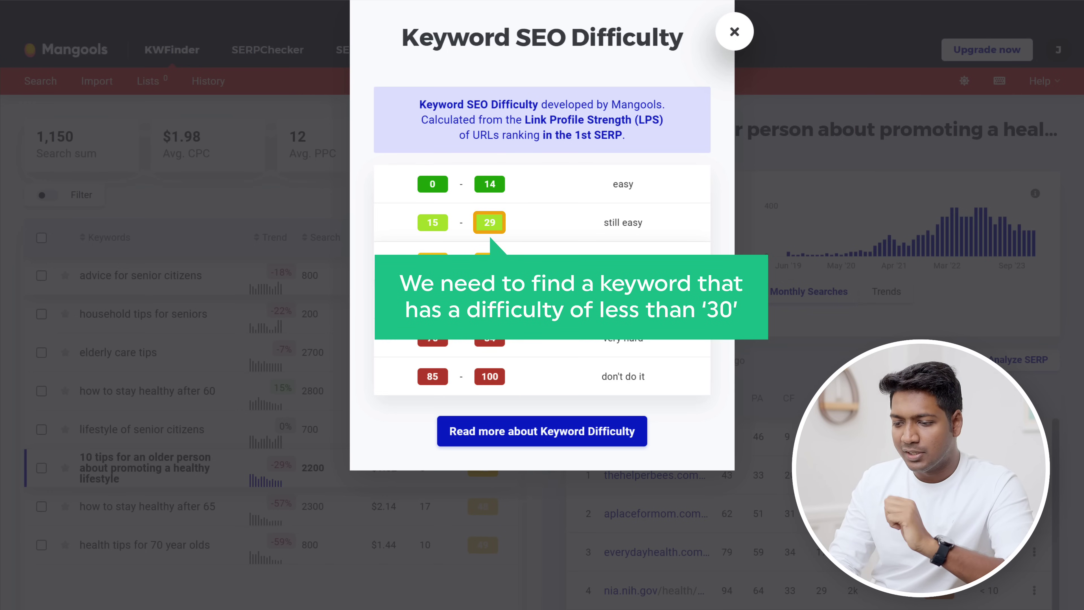
click(732, 33)
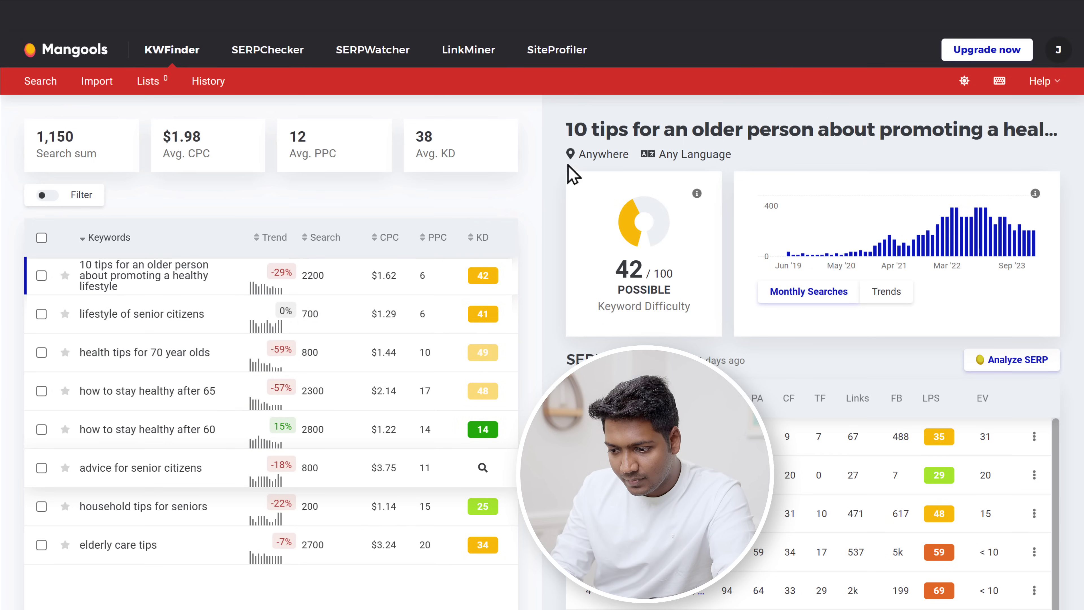
click(471, 238)
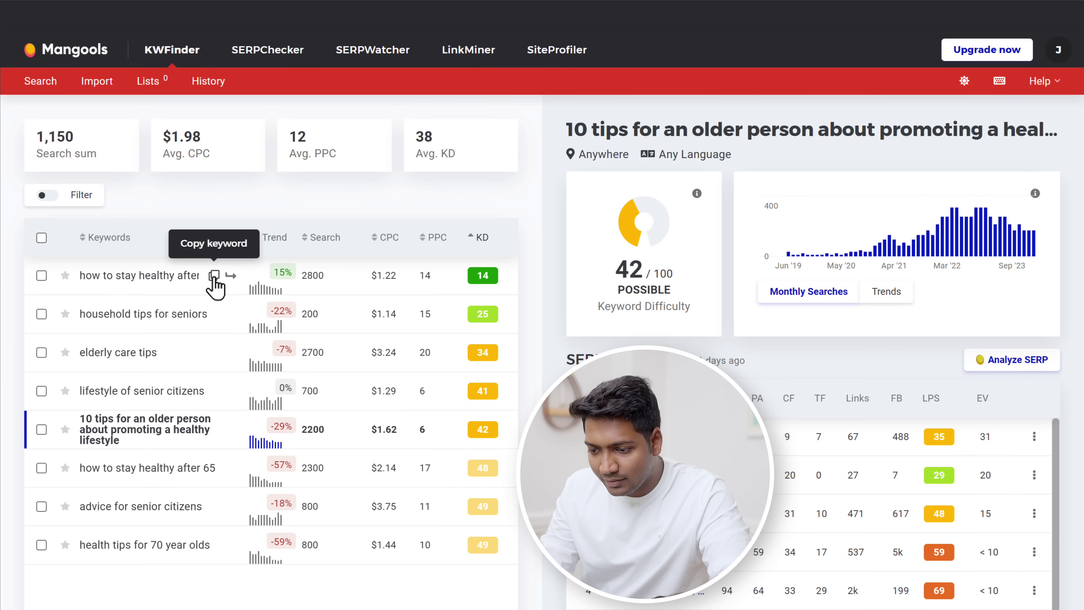
- Find related keywords for 'how to stay healthy after 60' and sort them by search volume
click(213, 277)
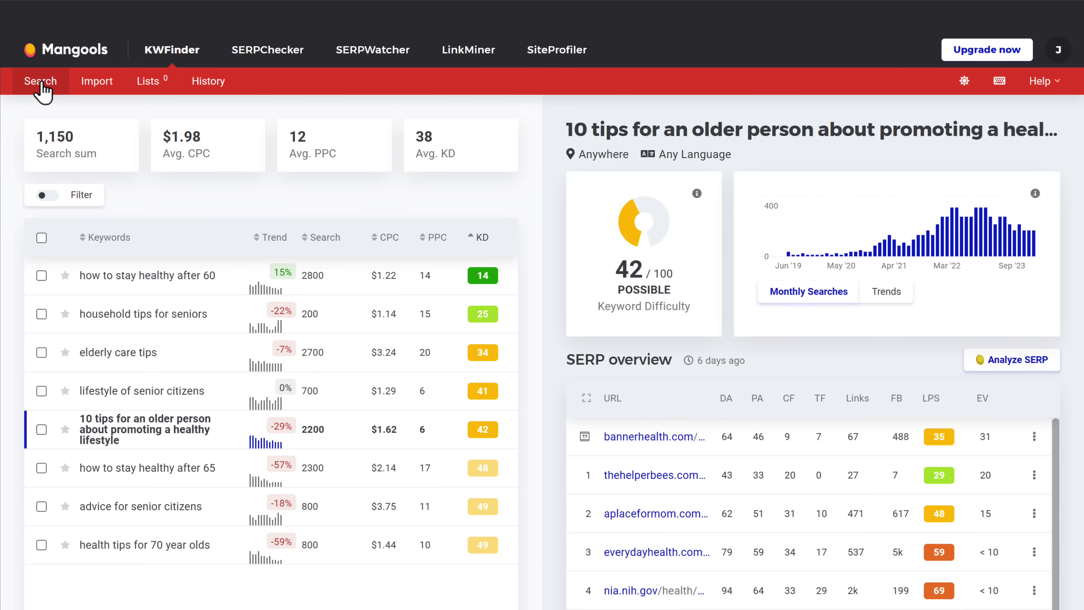
click(42, 84)
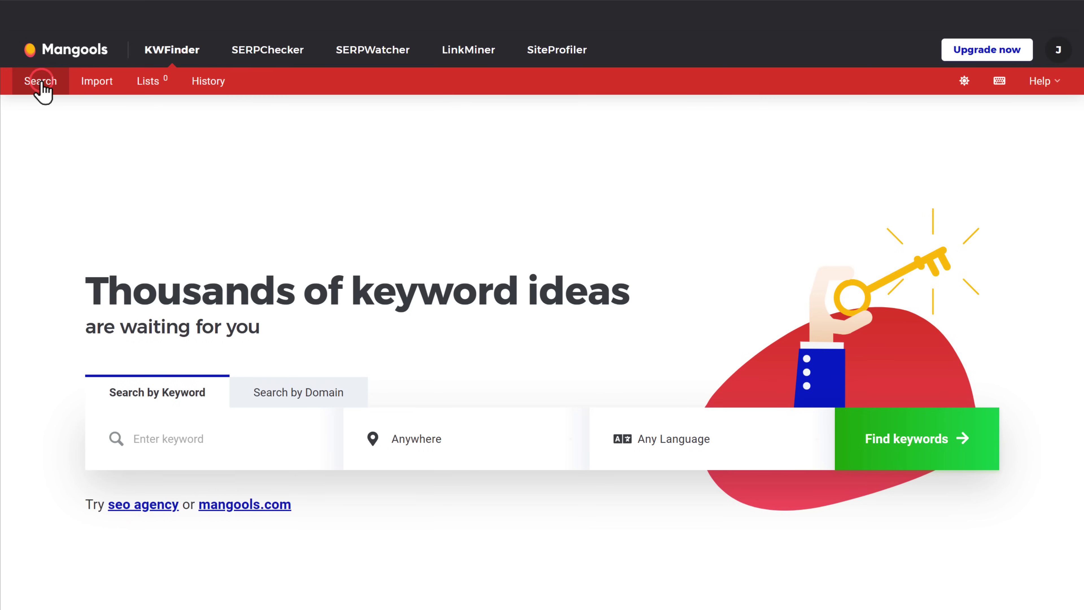
right_click(176, 442)
click(222, 550)
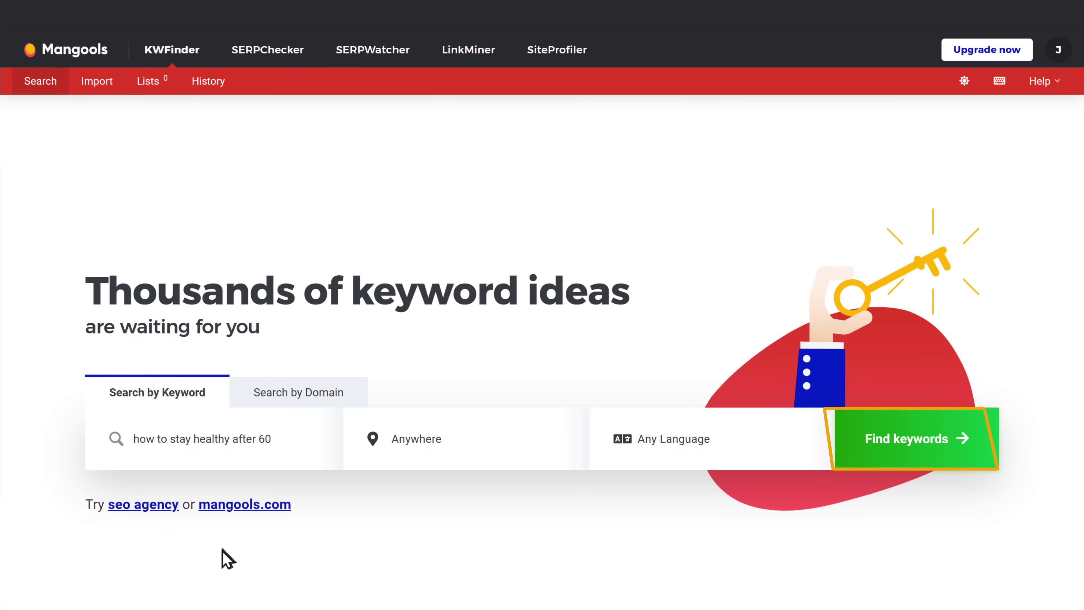
click(928, 459)
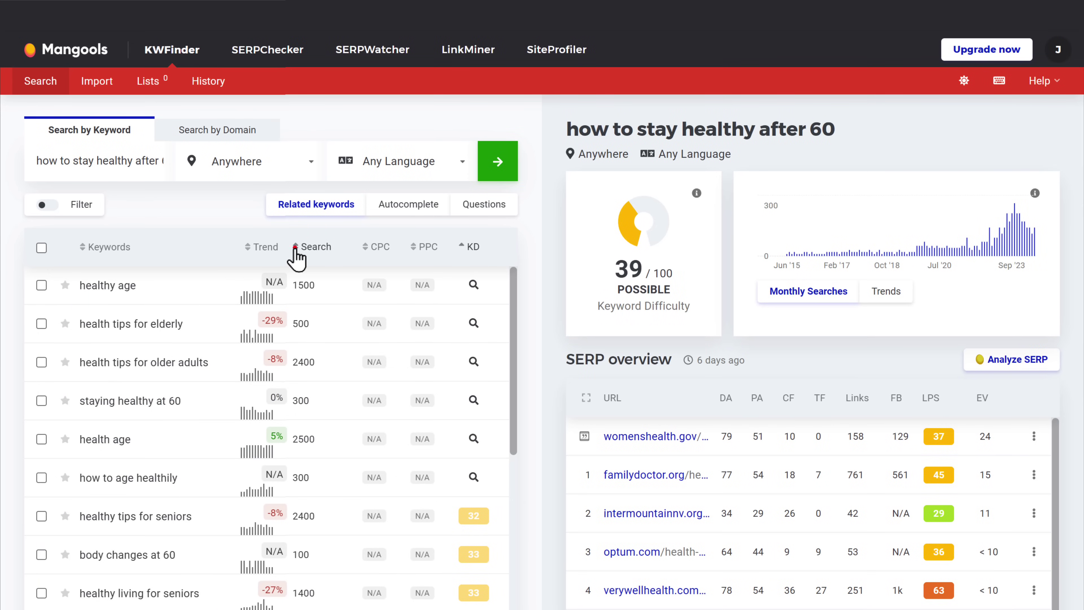
click(294, 258)
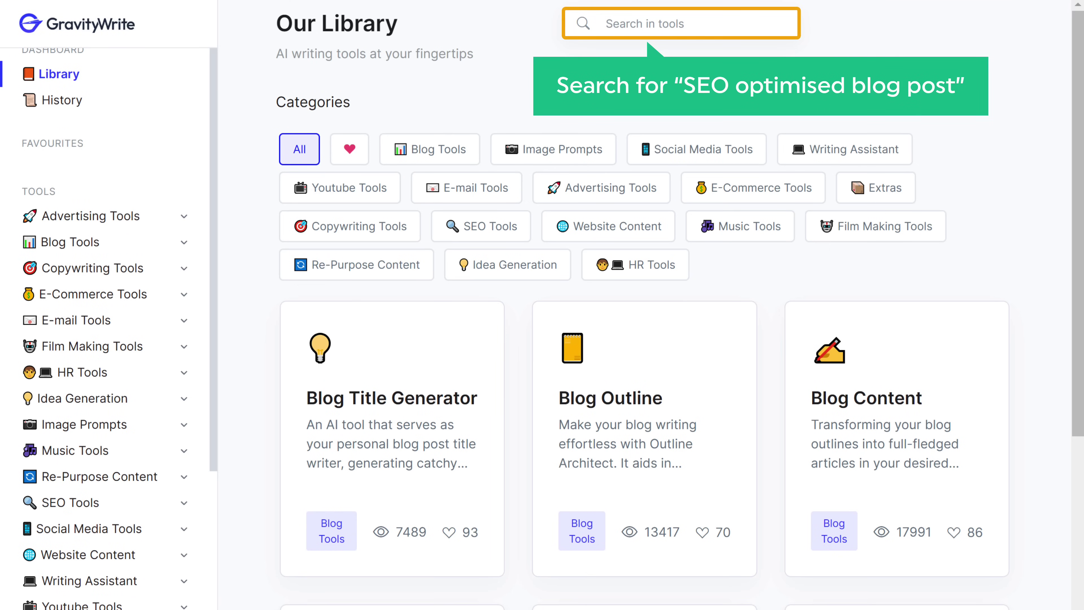
- Enter 'How to stay healthy after 60' as the SEO-Optimized Blog Post focus keyword, then return to KWFinder
text(SEO optimized blog post)
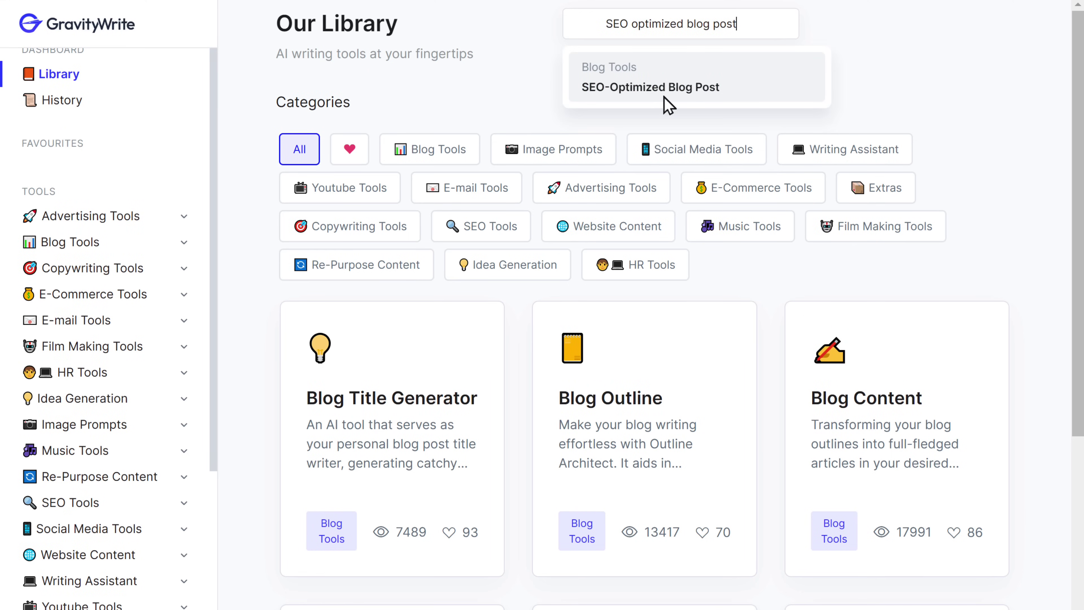
click(667, 104)
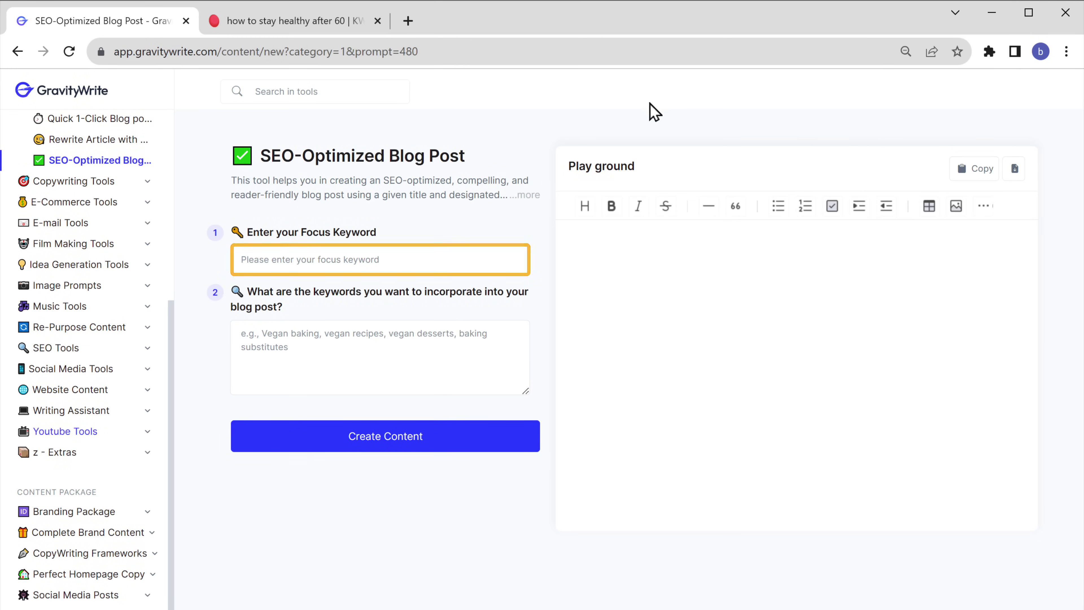
right_click(338, 256)
click(397, 367)
click(403, 376)
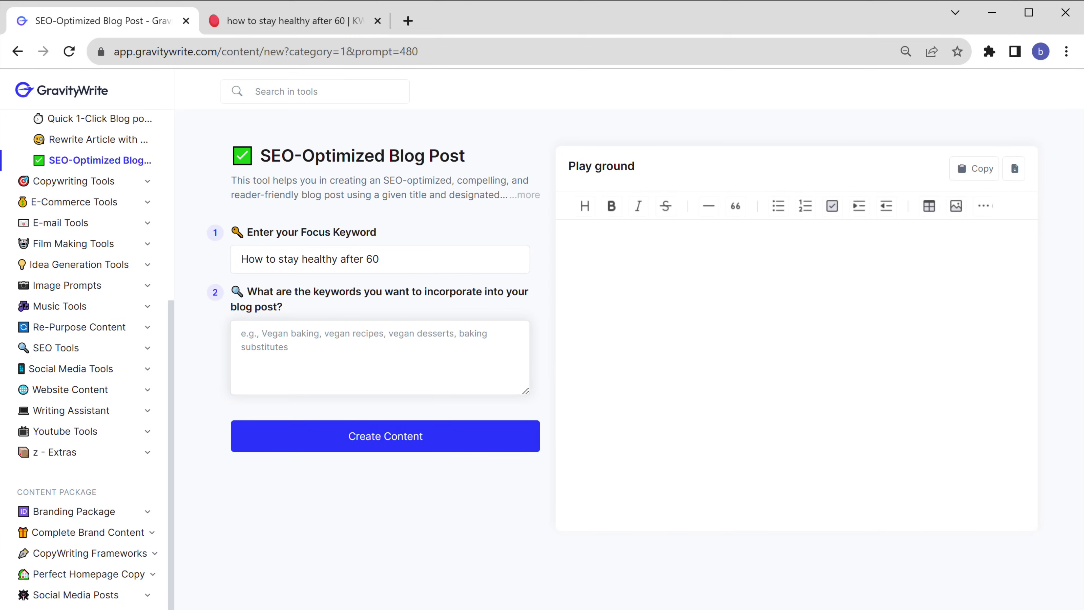
click(295, 28)
key(F11)
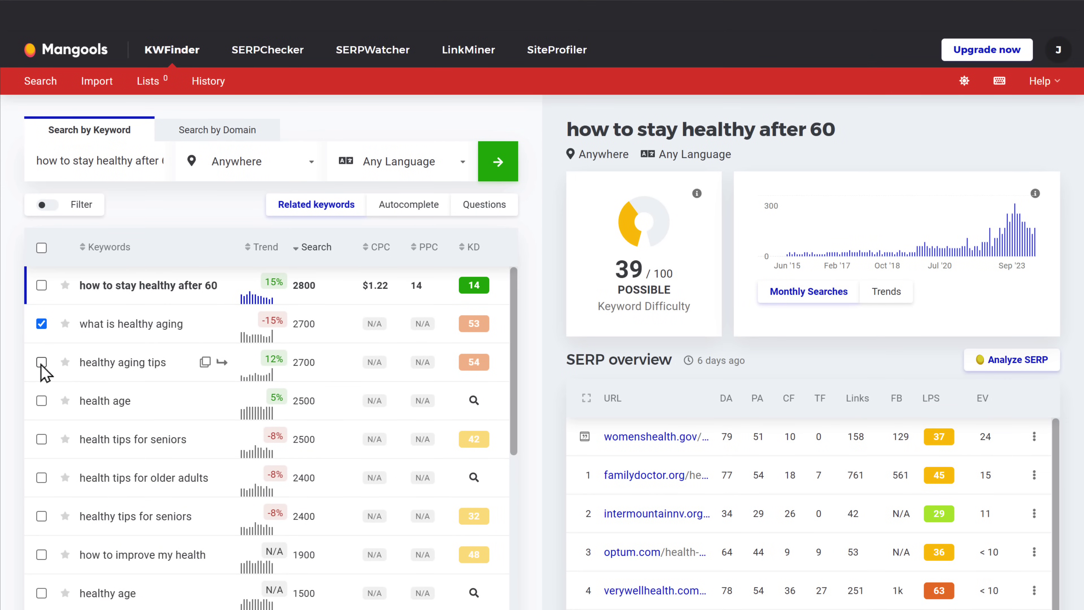
- Tick 'how to improve my health', 'healthy age' and 'healthy living for seniors', then copy all nine ticked keywords
scroll(41, 559, down, 3)
click(41, 391)
click(41, 429)
click(41, 467)
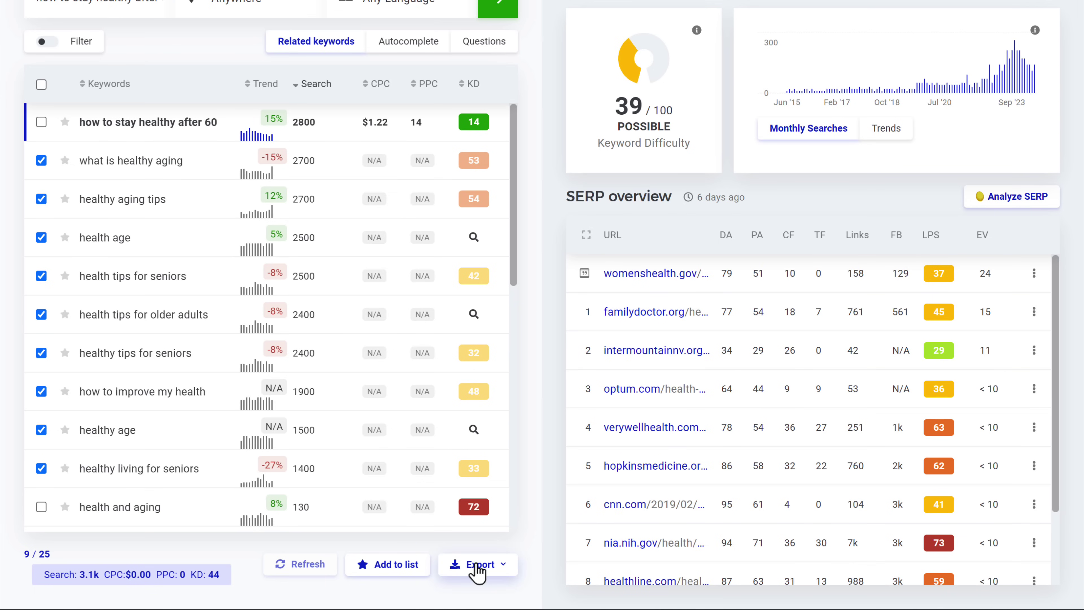
click(481, 514)
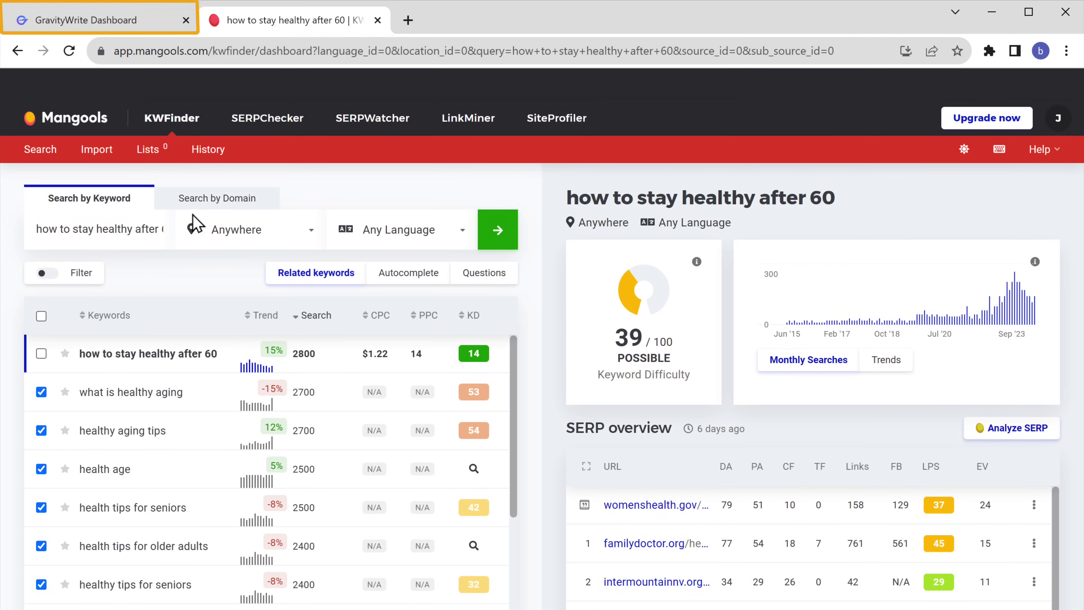
- Paste the nine KWFinder keywords into GravityWrite's keywords box and generate the healthy-after-60 blog post
click(91, 29)
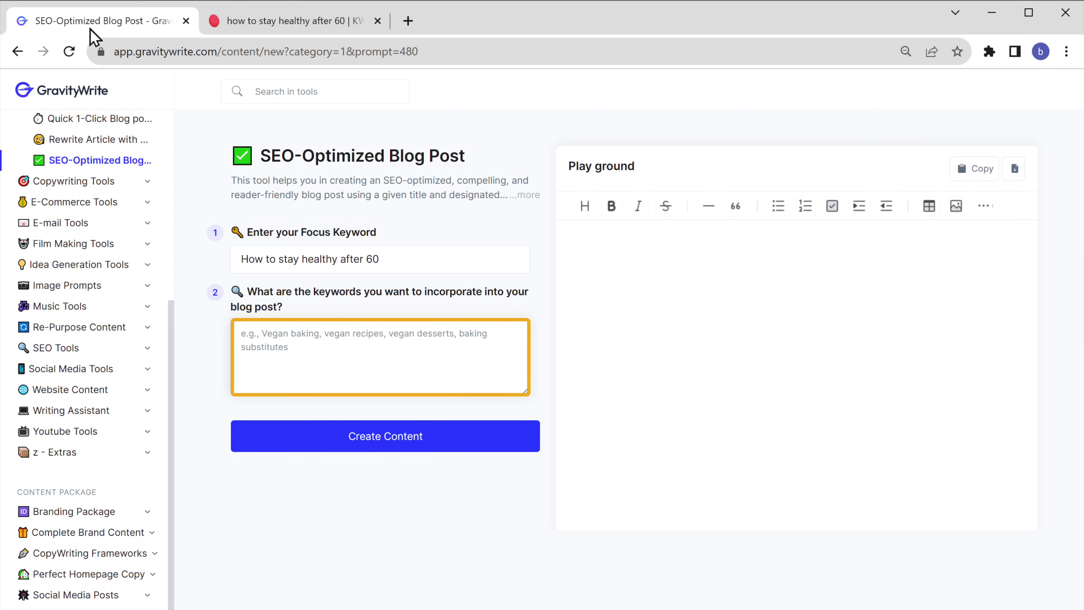
key(ctrl+v)
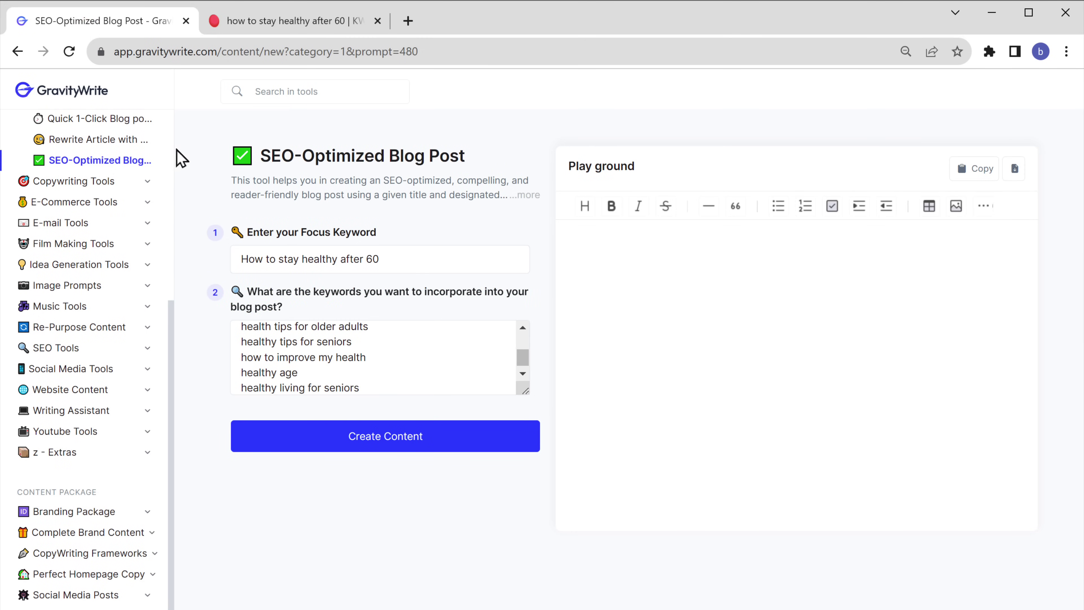
click(383, 438)
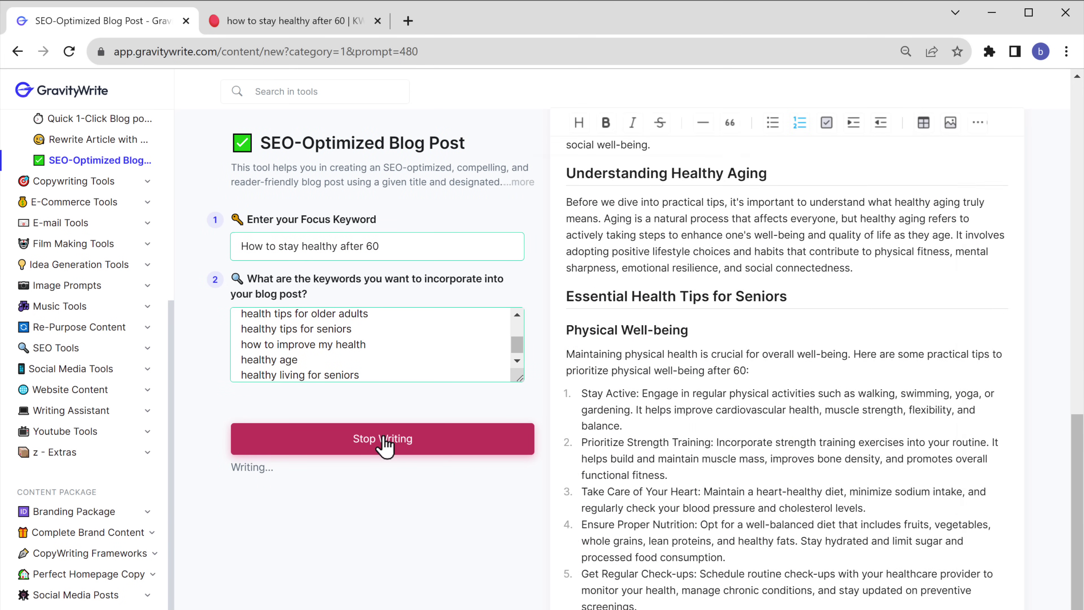